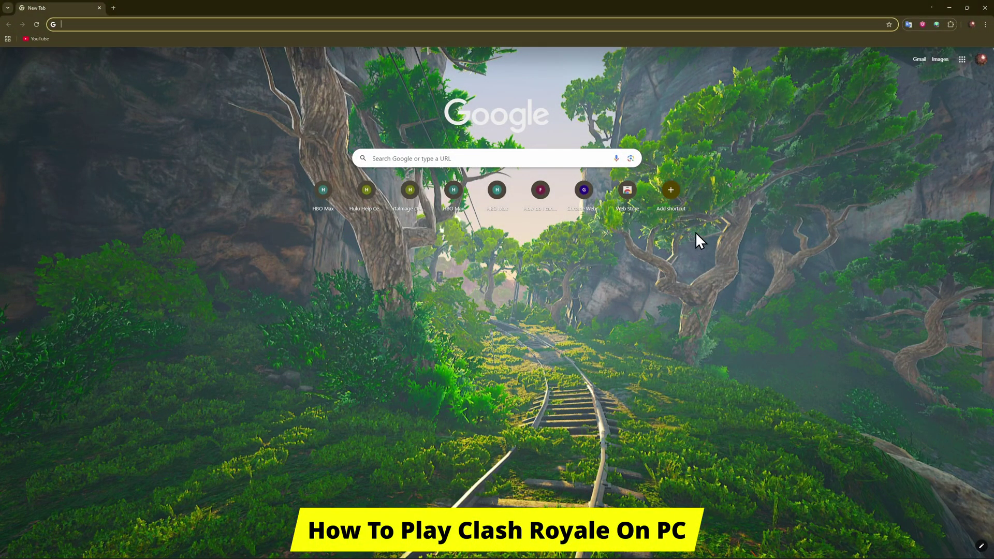
text(c)
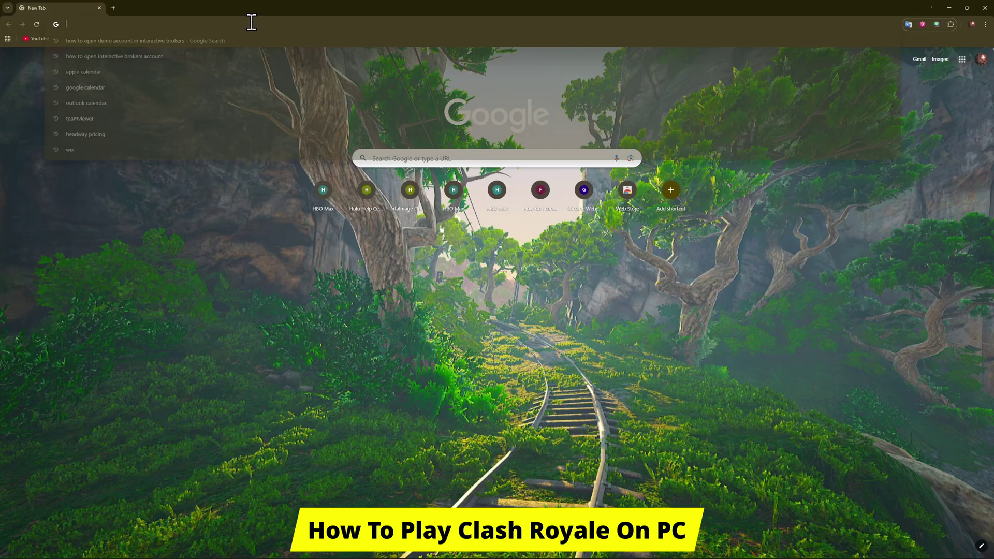
text(la)
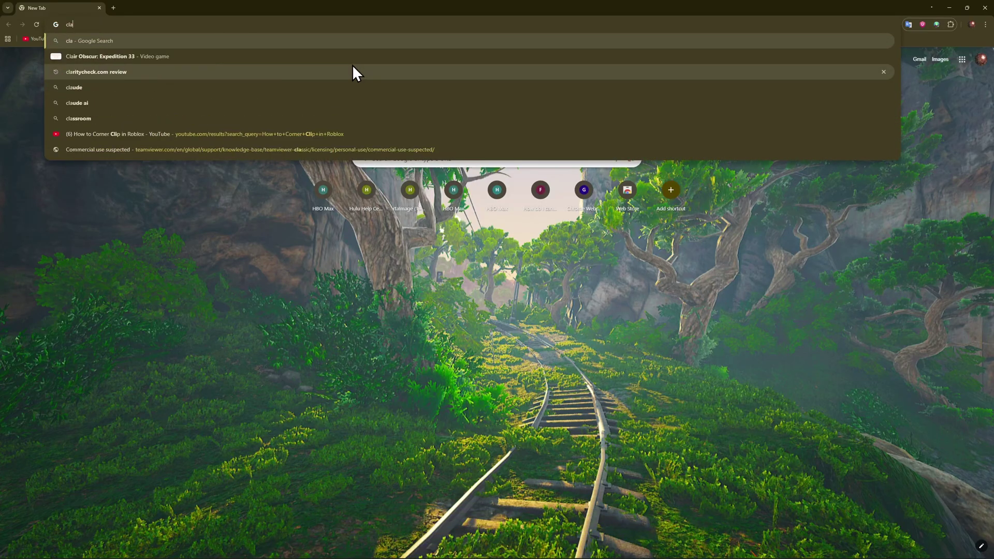
text(sh)
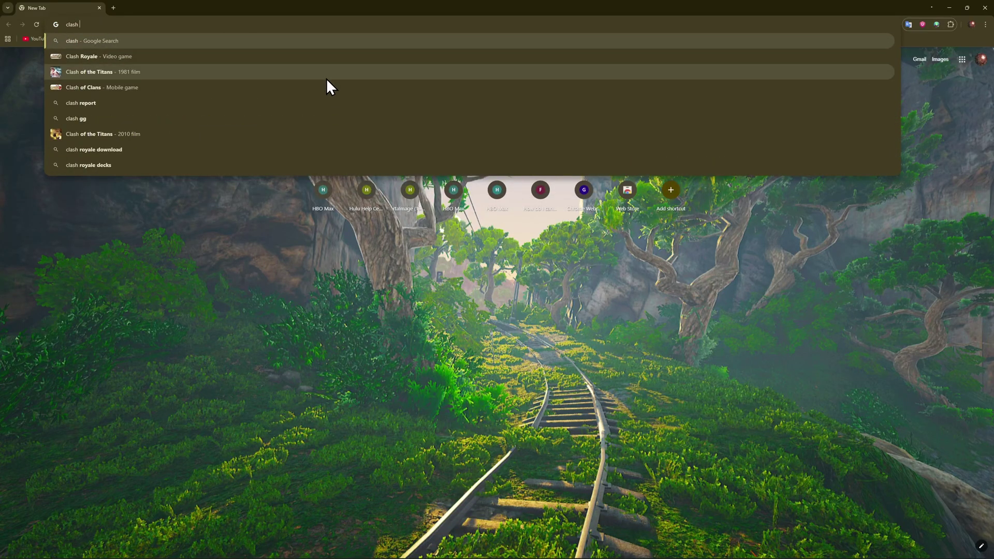
Step: Run a Google search for 'clash royale' to bring up the game's knowledge panel
click(302, 58)
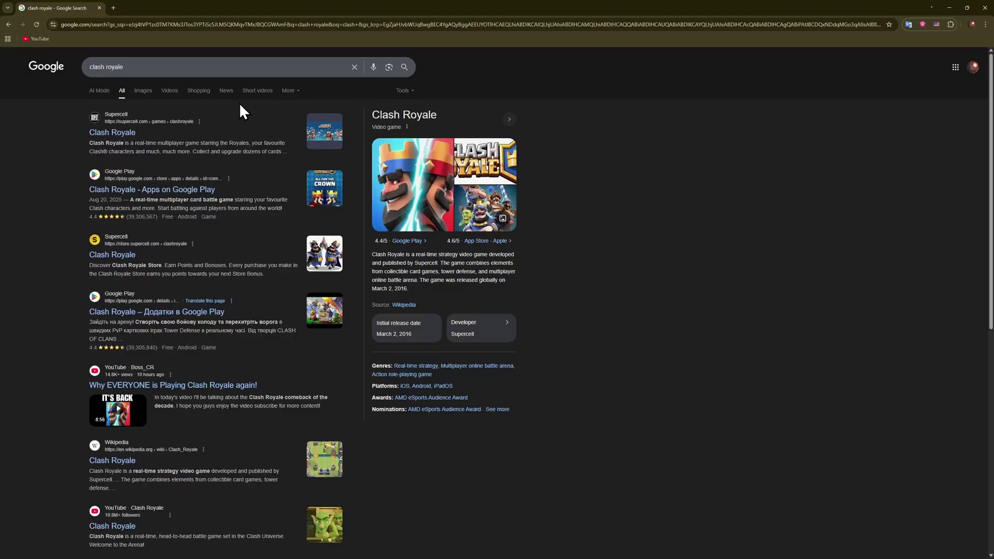
Step: Search Google for 'bluestacks download' and open the official BlueStacks download page
click(156, 25)
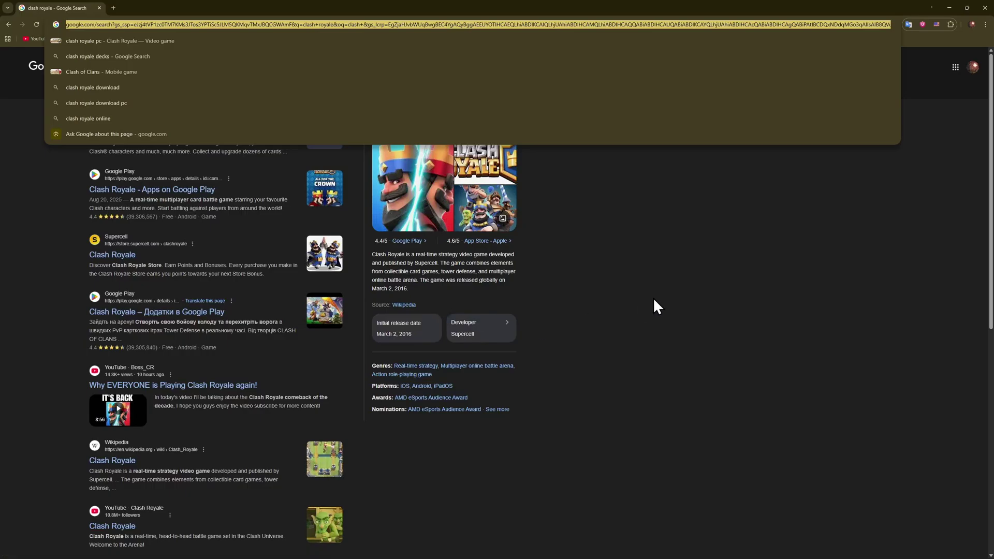
text(bluestacks download)
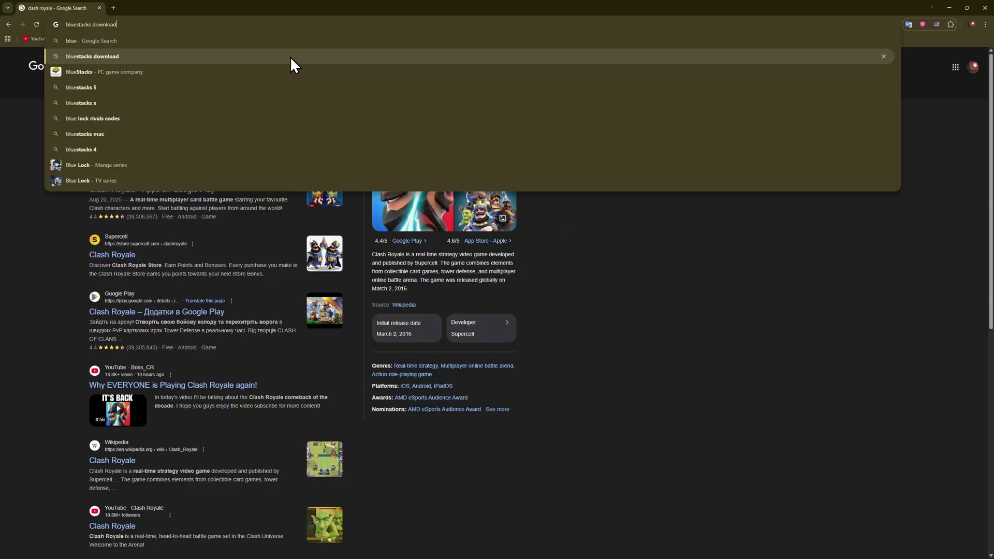
click(289, 56)
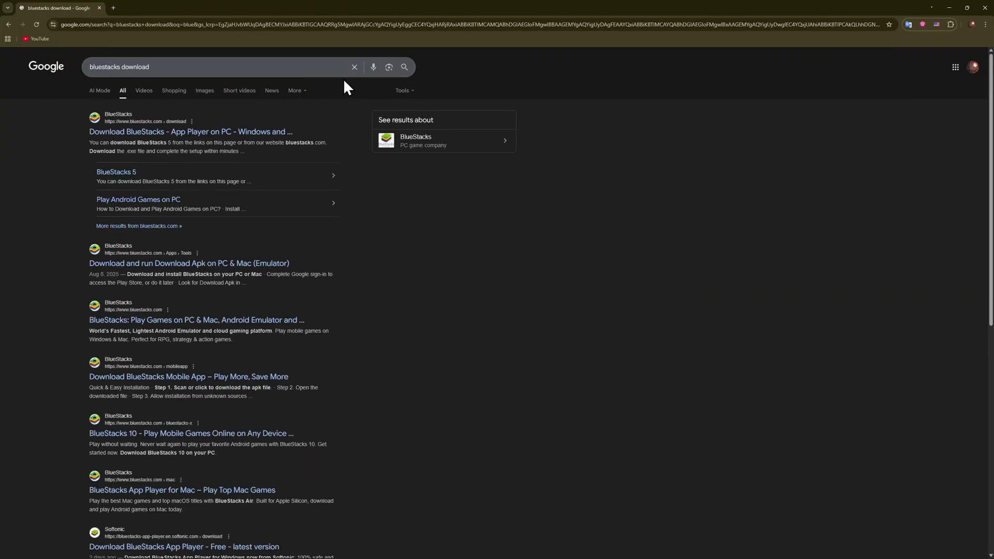
click(241, 133)
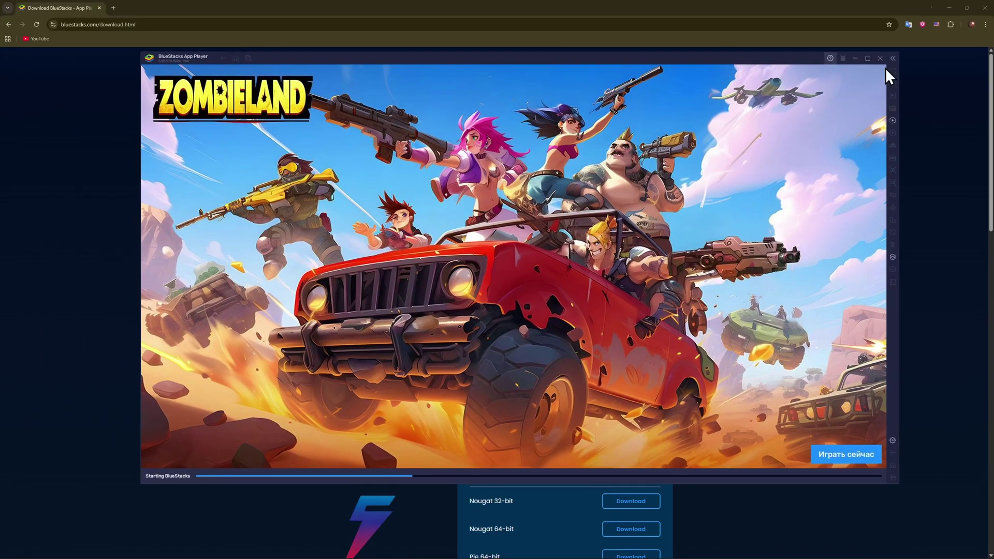
Step: Maximize the BlueStacks App Player window to fill the screen
double_click(869, 56)
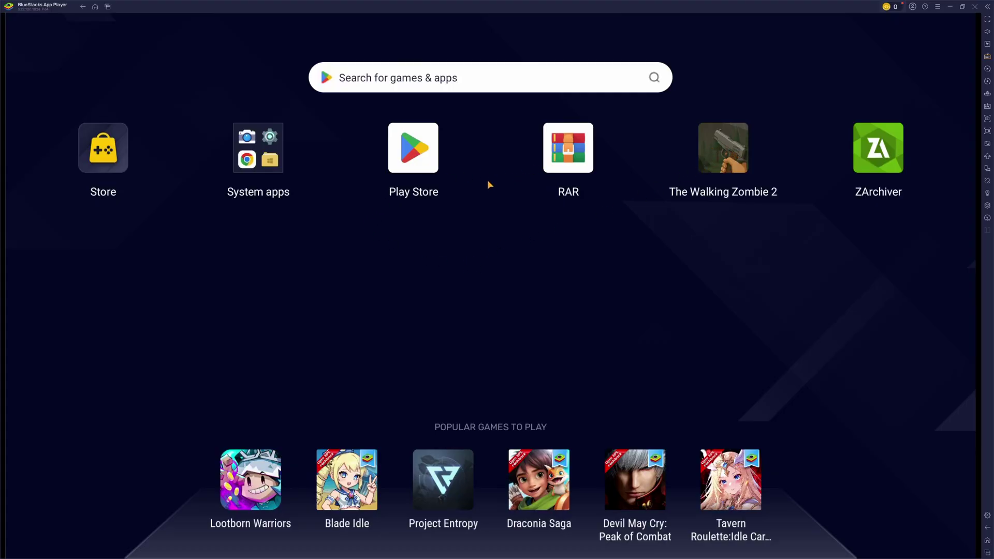
Step: Launch the Play Store, get past verification and retry, and close the sponsored MadOut 2 ad
click(417, 154)
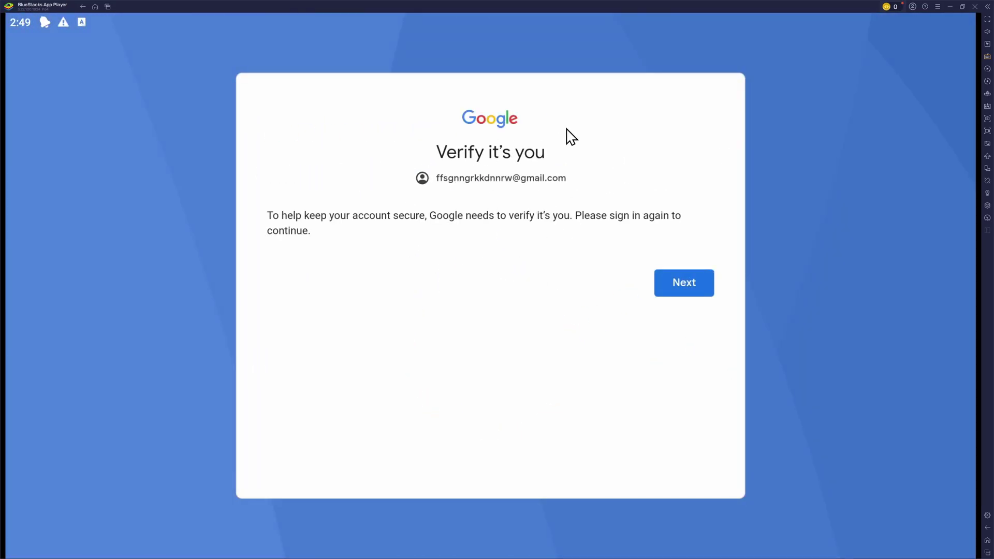
click(668, 284)
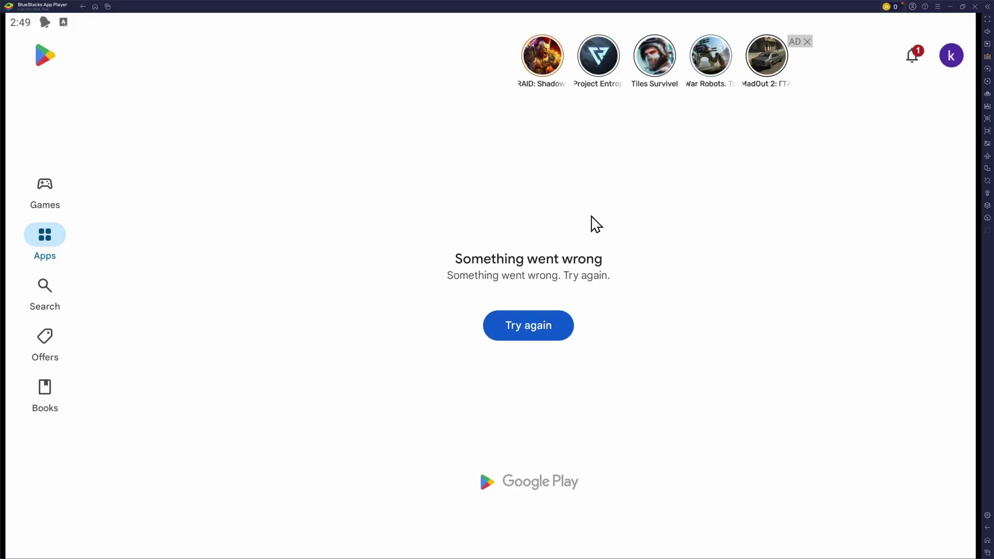
click(527, 337)
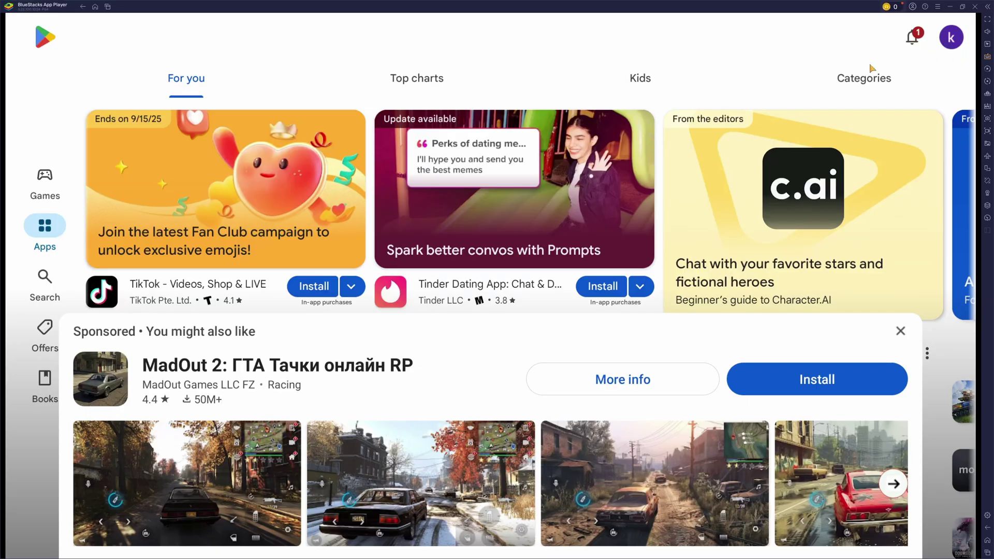
scroll(609, 132, right, 2)
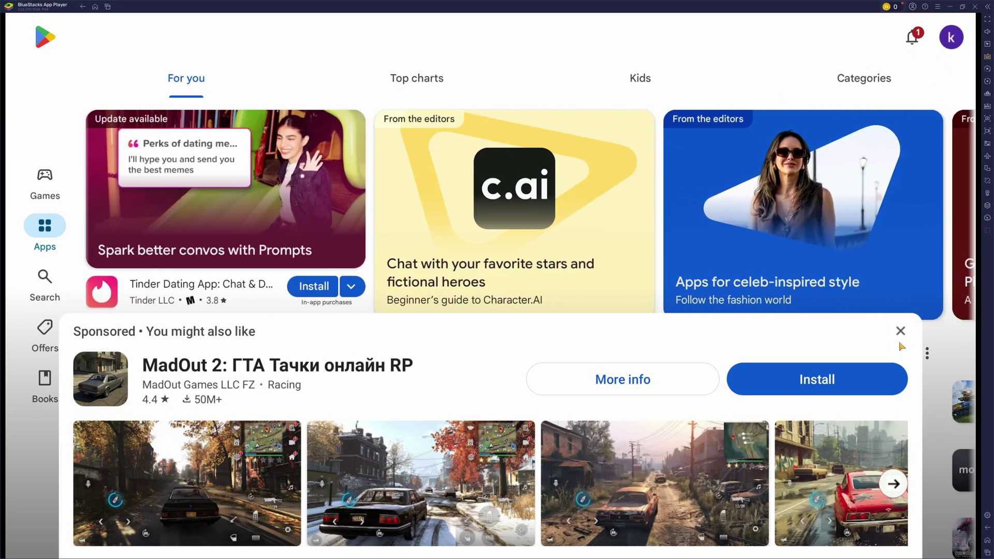
click(900, 332)
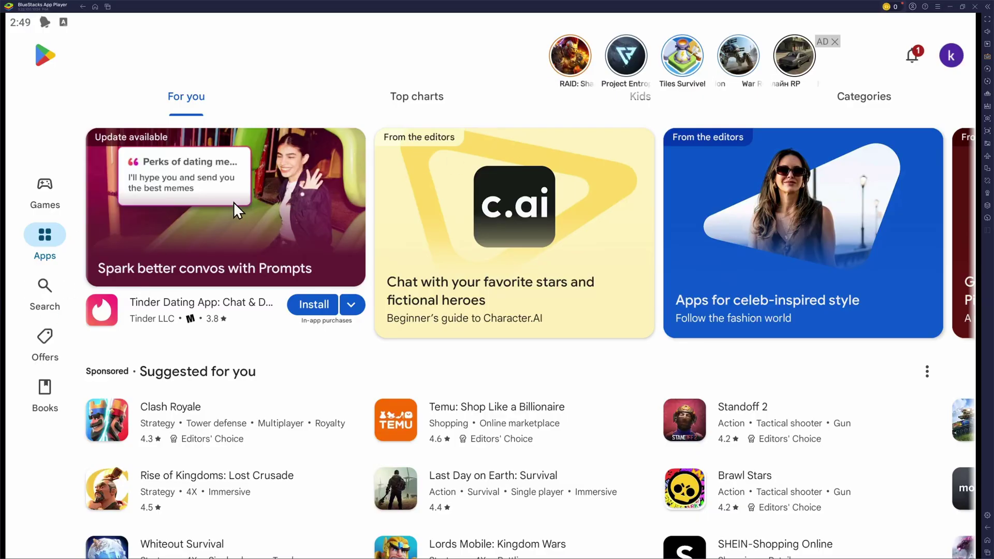
Step: Search the Play Store for 'clash royale', open its details page, then return home
click(45, 295)
click(342, 67)
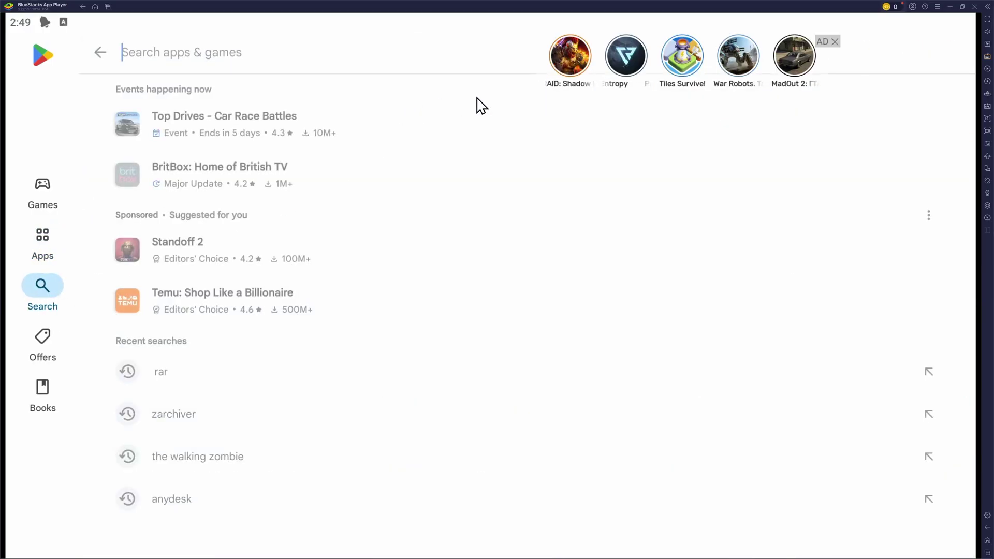
text(clas)
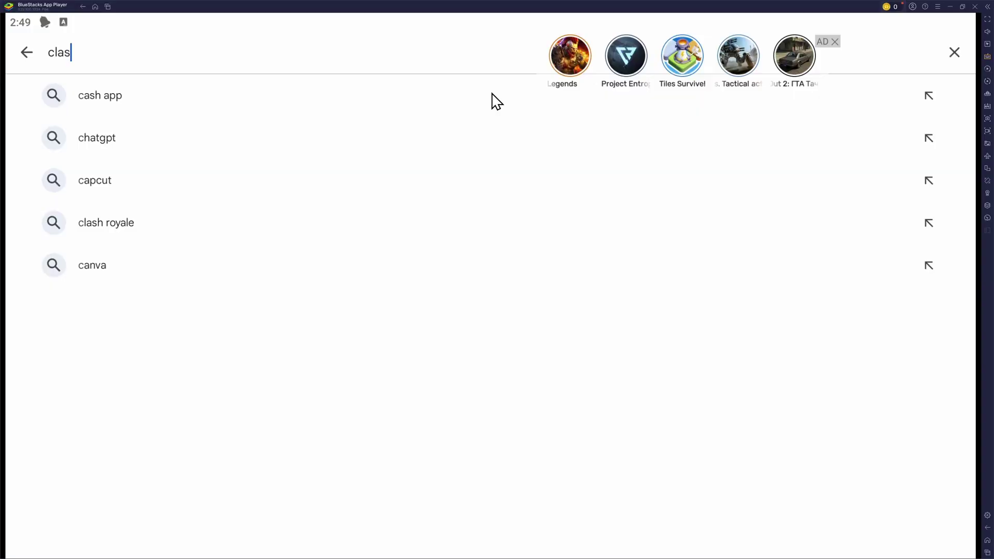
text(h)
click(144, 100)
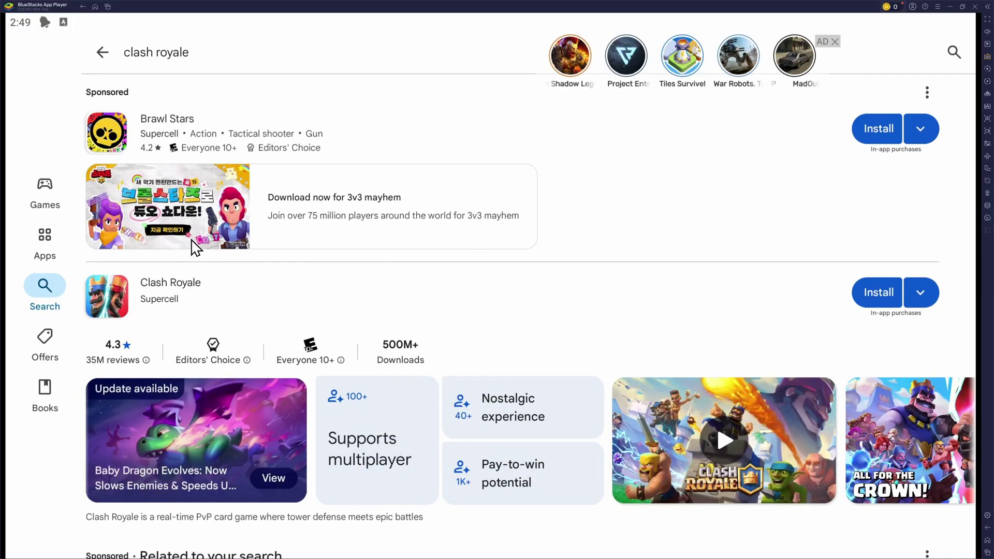
click(200, 297)
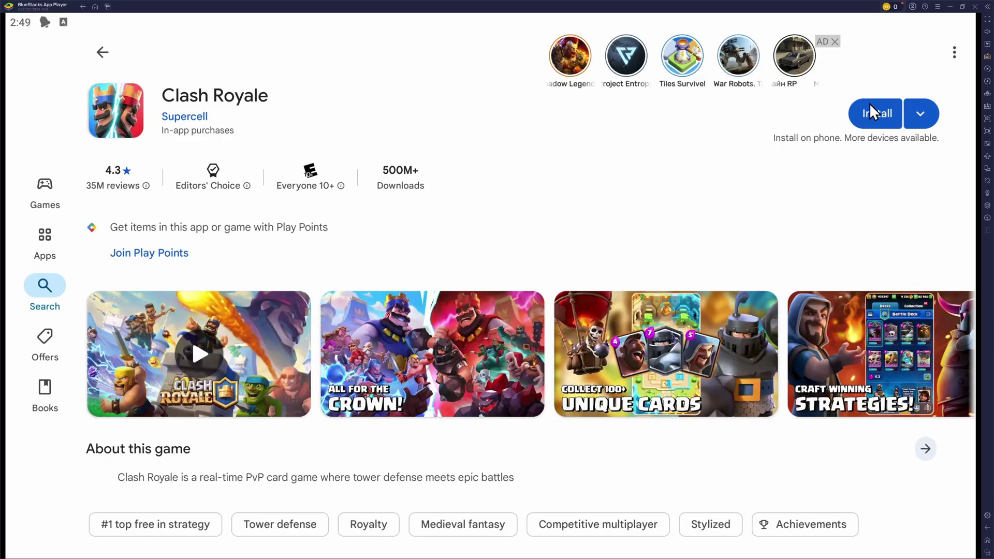
click(94, 7)
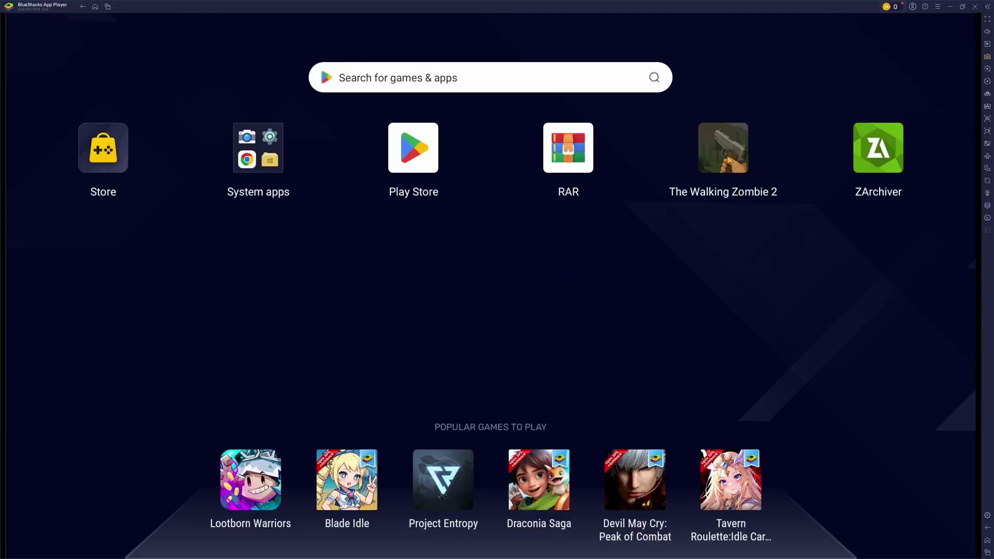
right_click(725, 152)
click(801, 222)
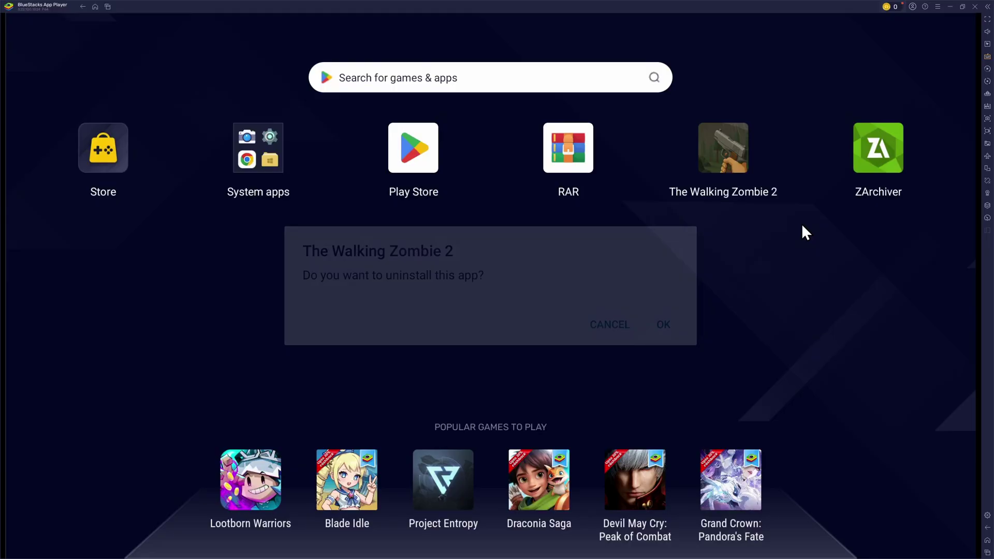
click(679, 322)
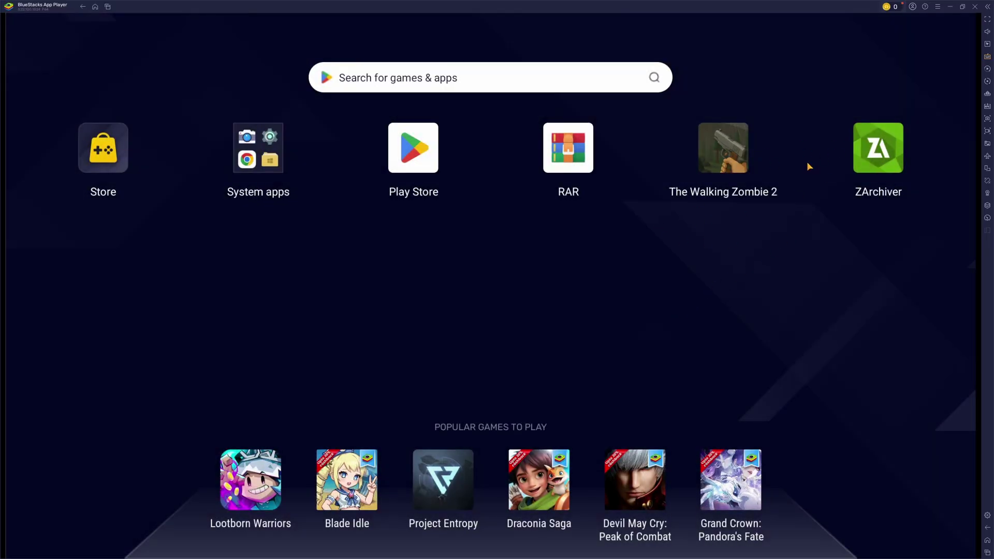
right_click(722, 152)
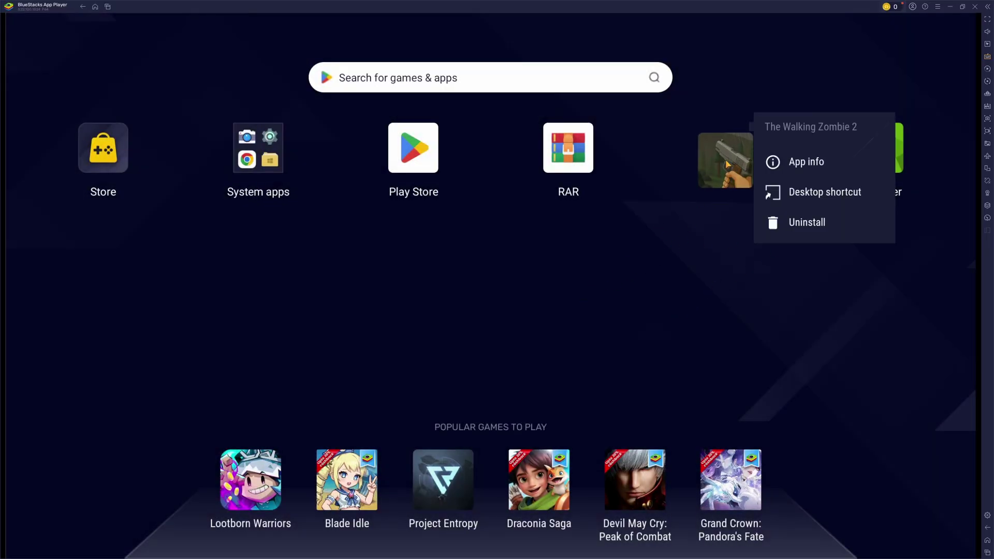
click(791, 224)
click(663, 326)
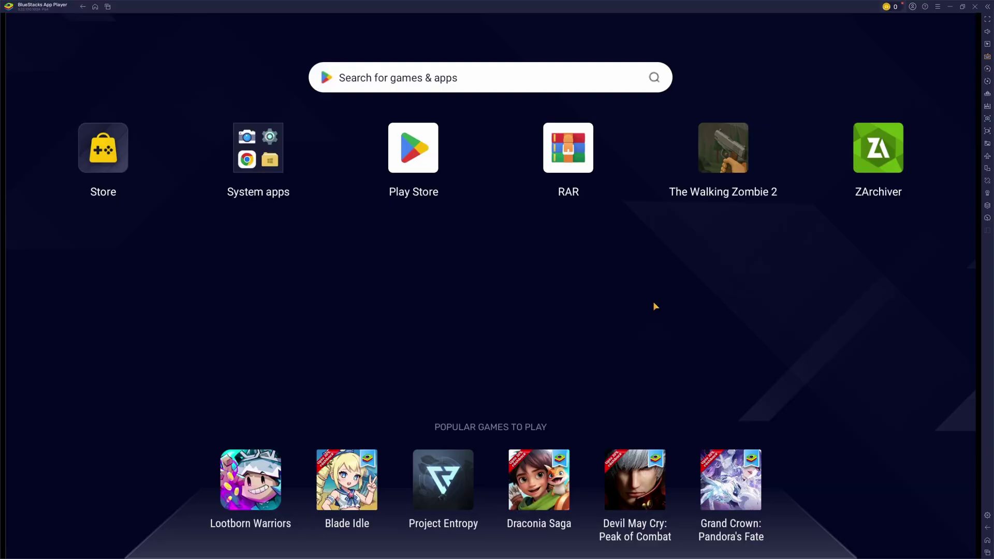